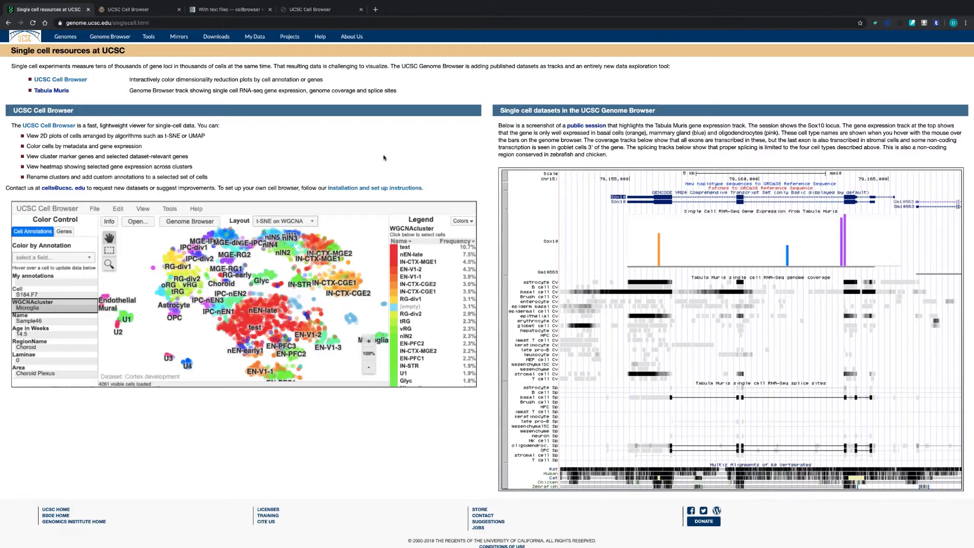
Step: Look over the UCSC Cell Browser dataset list and the installation documentation, and switch to the loaded CD138Minus_FF dataset
left_click(141, 9)
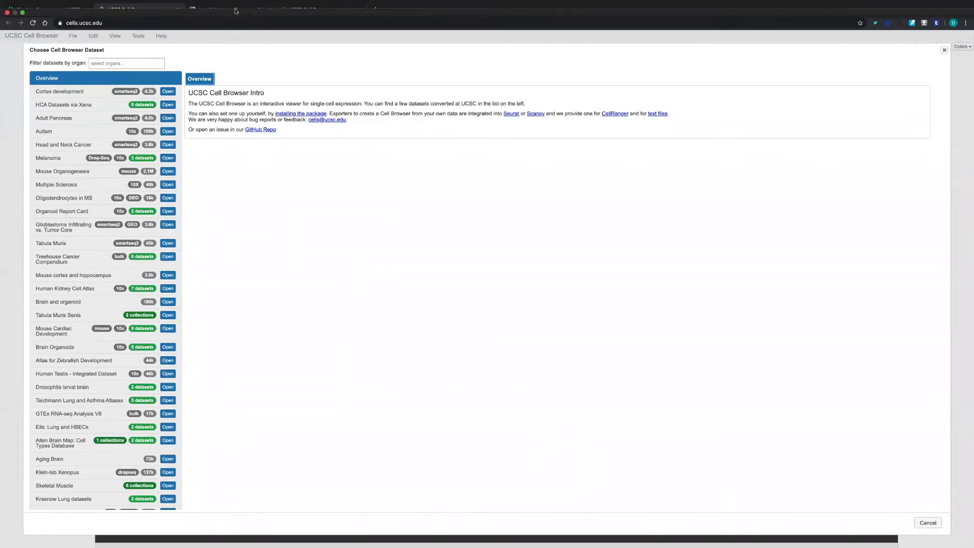
mouse_move(228, 4)
left_click(232, 24)
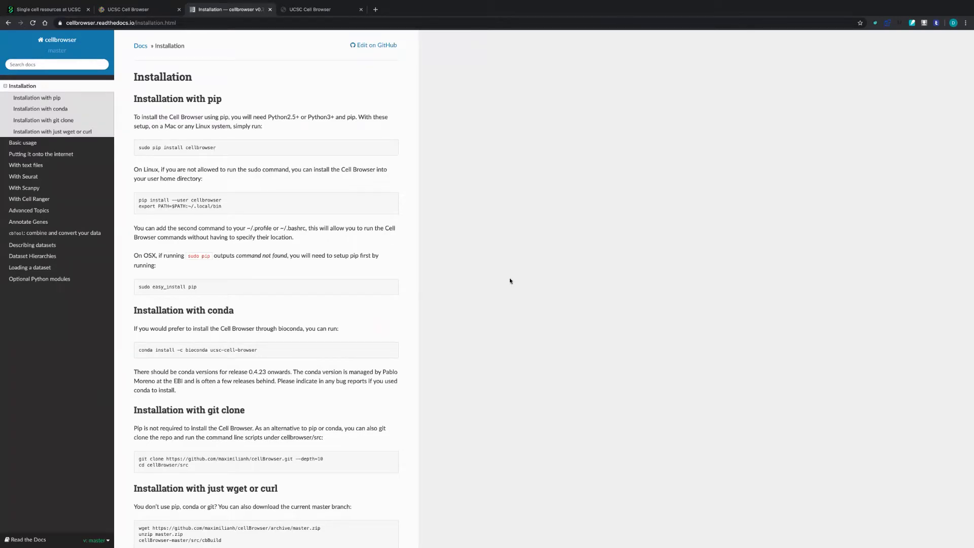
left_click(320, 9)
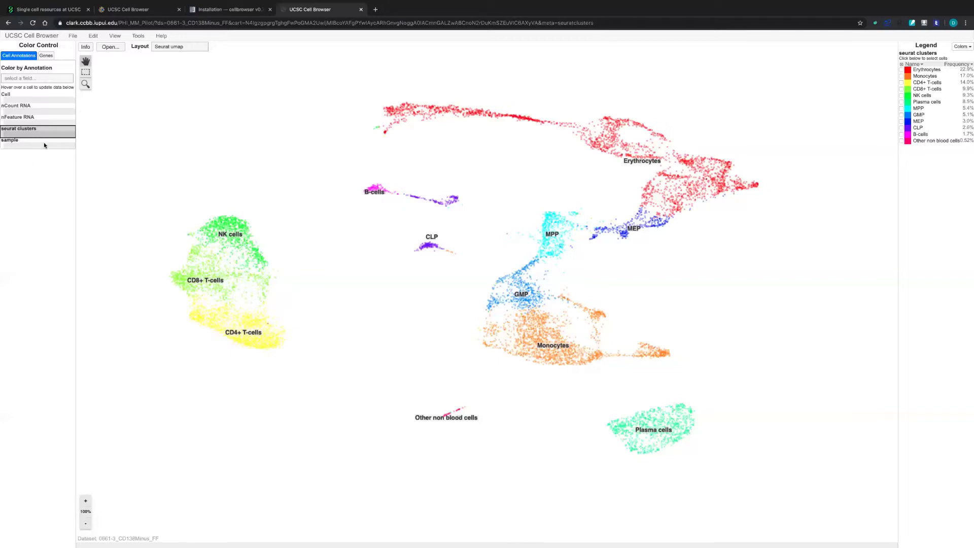
Step: Color the cells by nCount RNA, nFeature RNA, seurat clusters and sample in turn, and return to coloring by seurat clusters
left_click(31, 109)
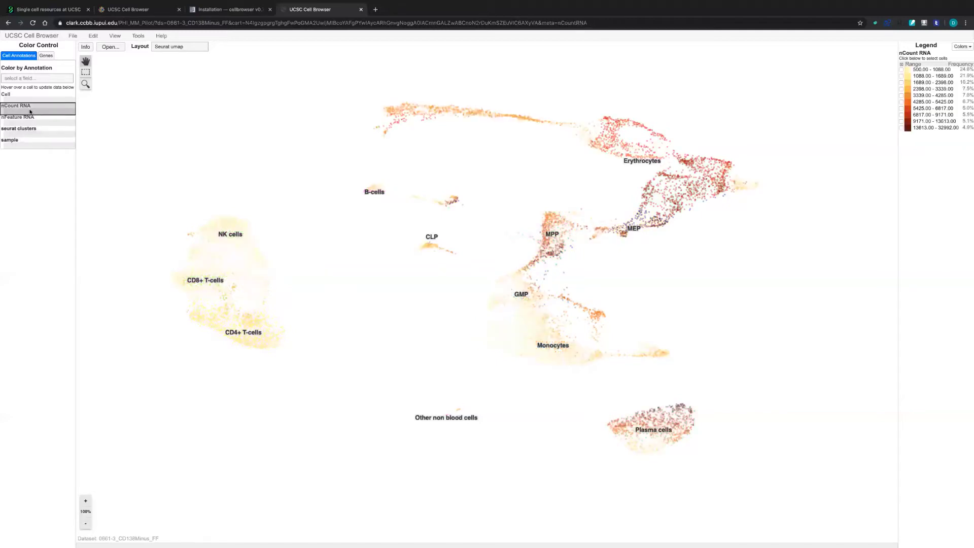
left_click(32, 121)
left_click(33, 133)
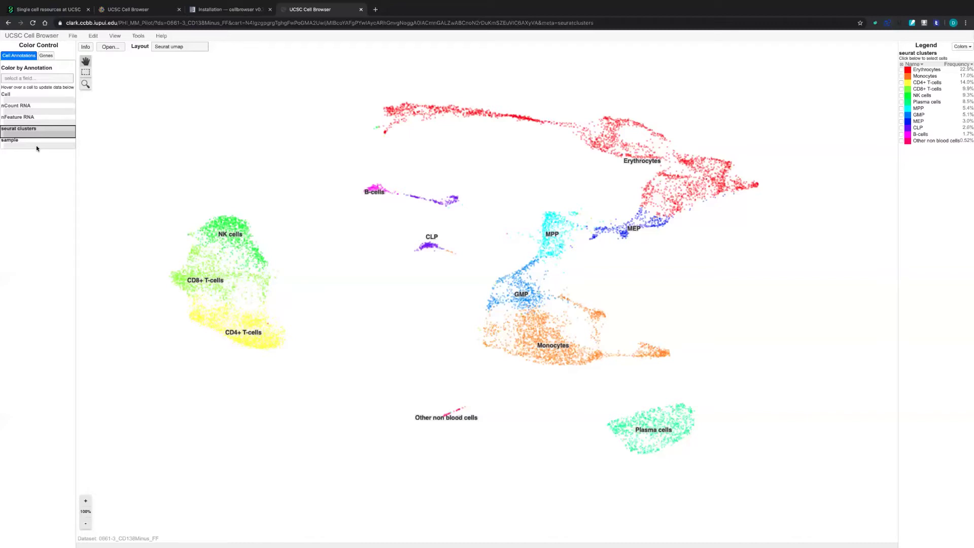
left_click(36, 147)
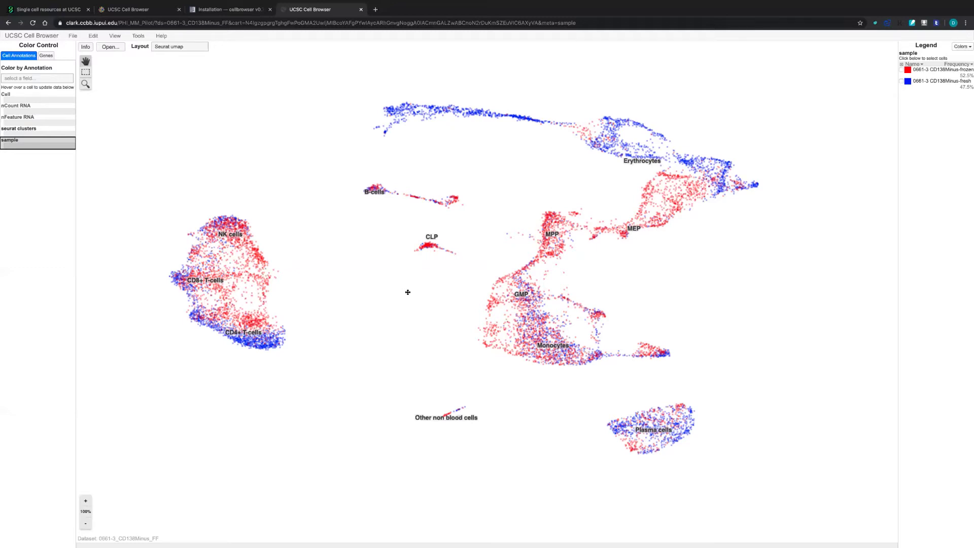
key("Up")
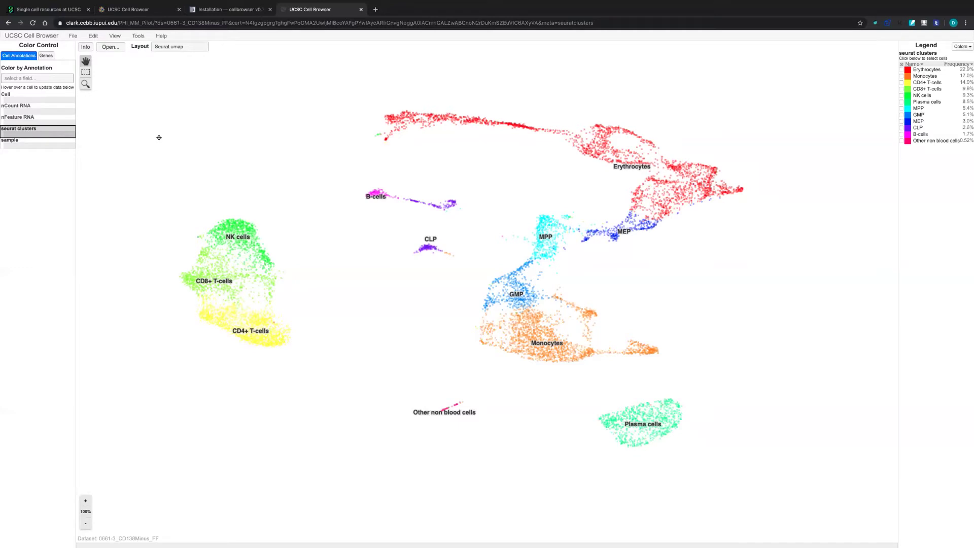
Step: Select all cells of the NK cells cluster and examine how the selection breaks down across the annotation fields
left_click(211, 187)
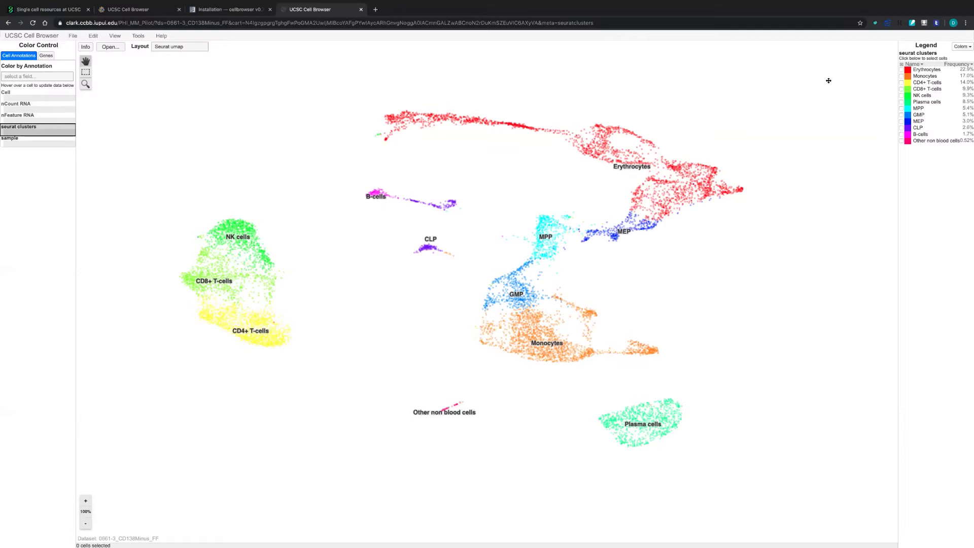
left_click(901, 96)
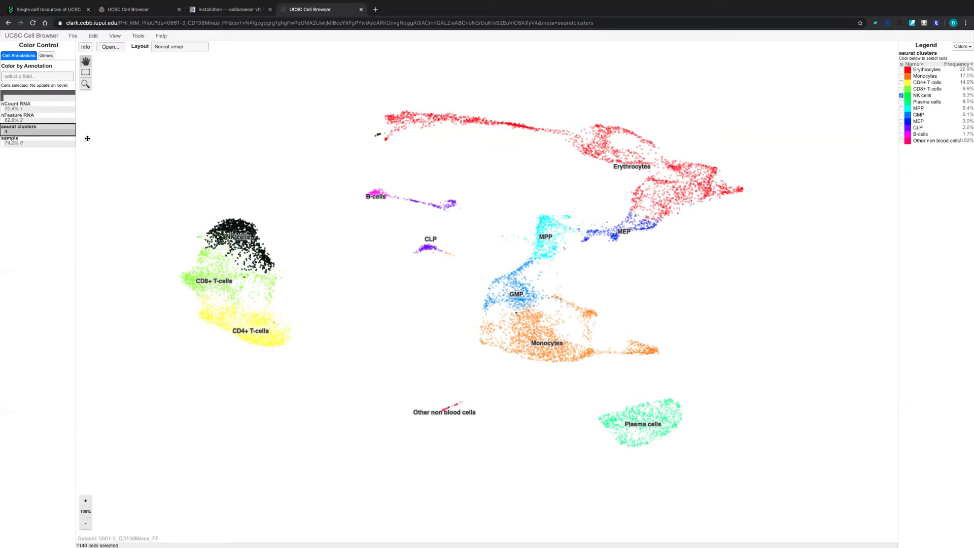
mouse_move(49, 110)
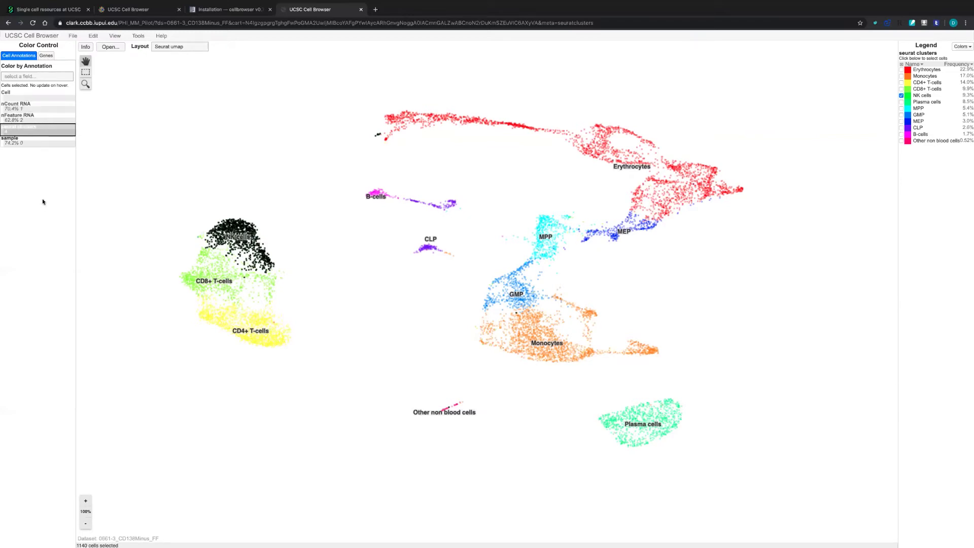
mouse_move(43, 133)
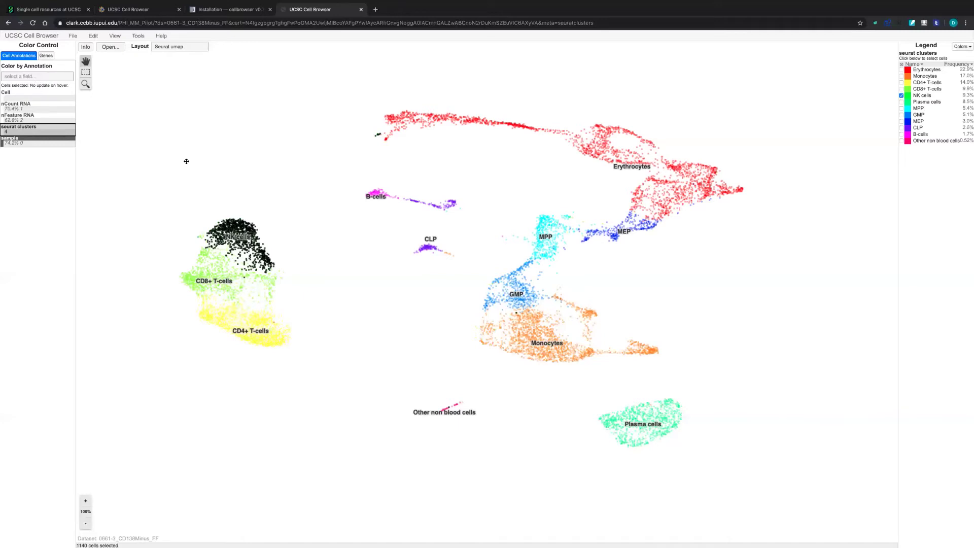
Step: Select the NK, CD8+ and CD4+ T-cell clusters with a rectangle, check their sample breakdown, and clear the selection
left_click(85, 73)
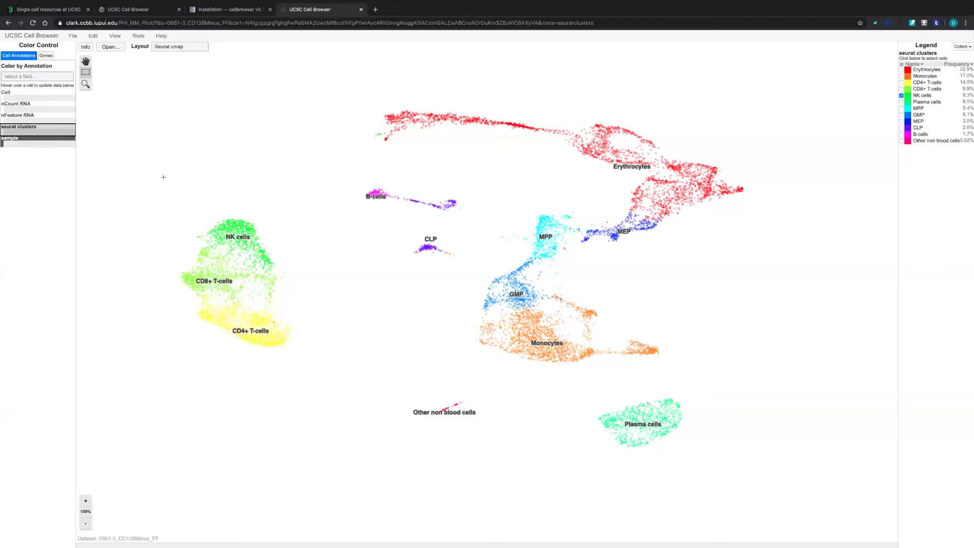
left_click_drag(159, 187, 323, 393)
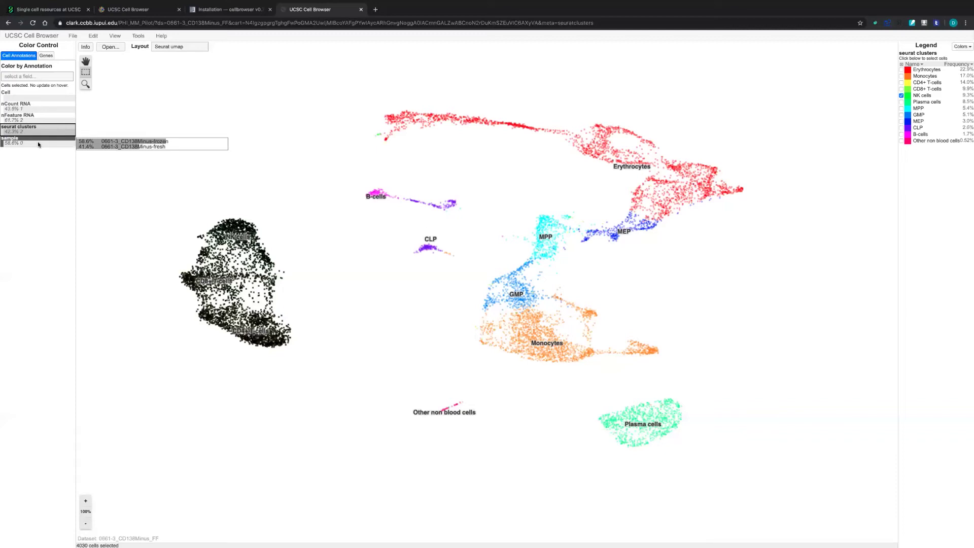
left_click(164, 211)
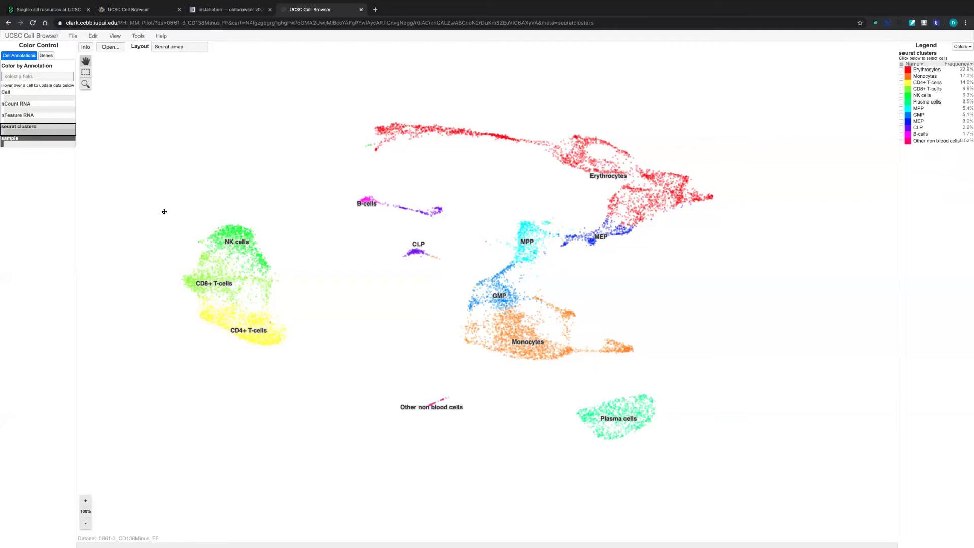
Step: Color the plot by expression of the gene CD3D
left_click(47, 55)
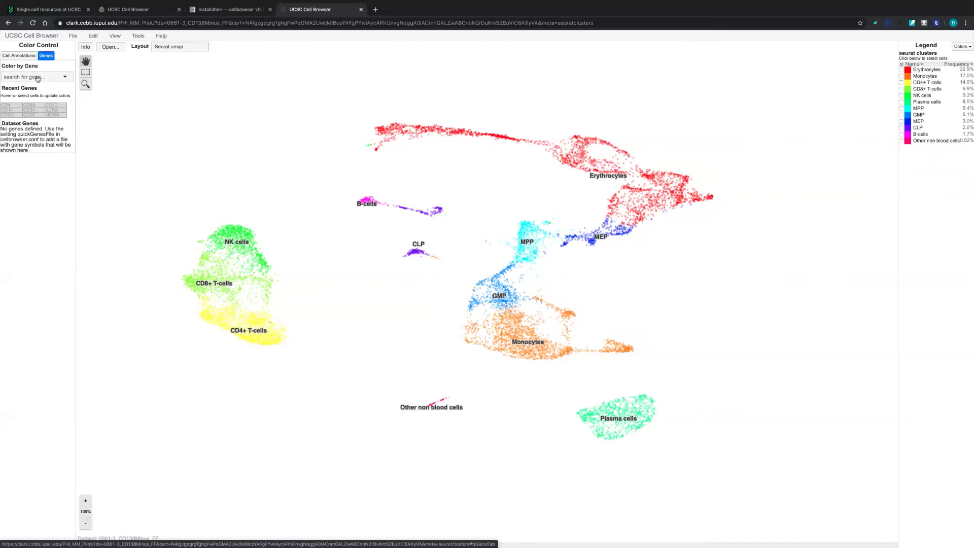
left_click(41, 77)
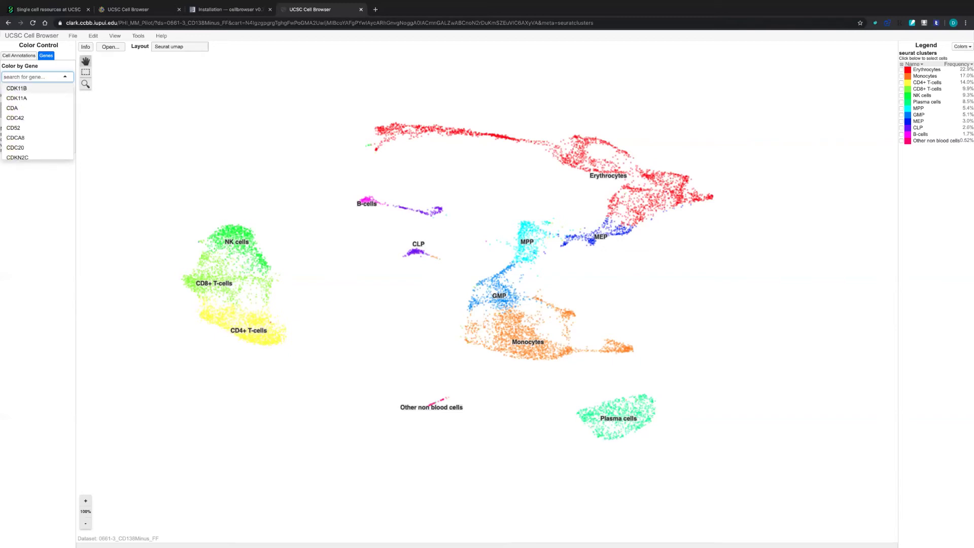
type("CD3D")
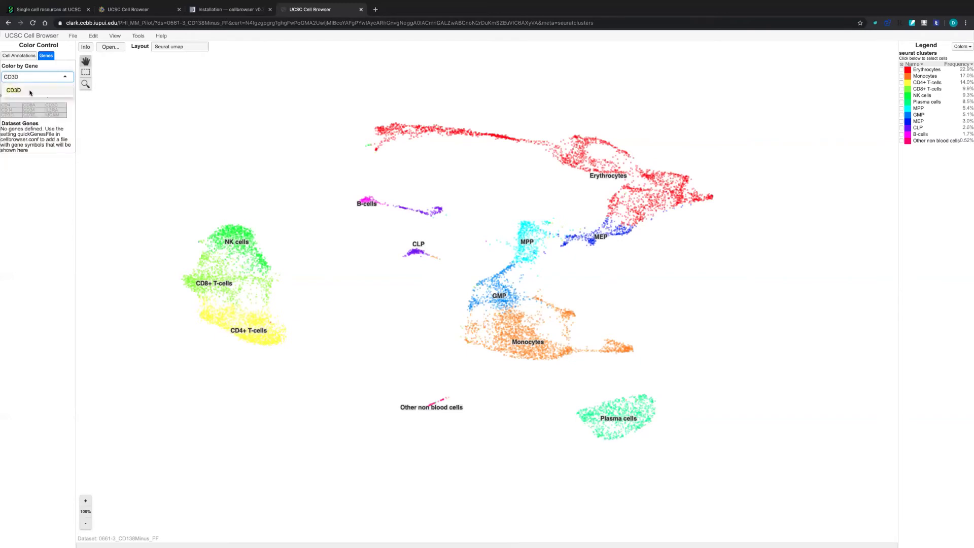
left_click(30, 91)
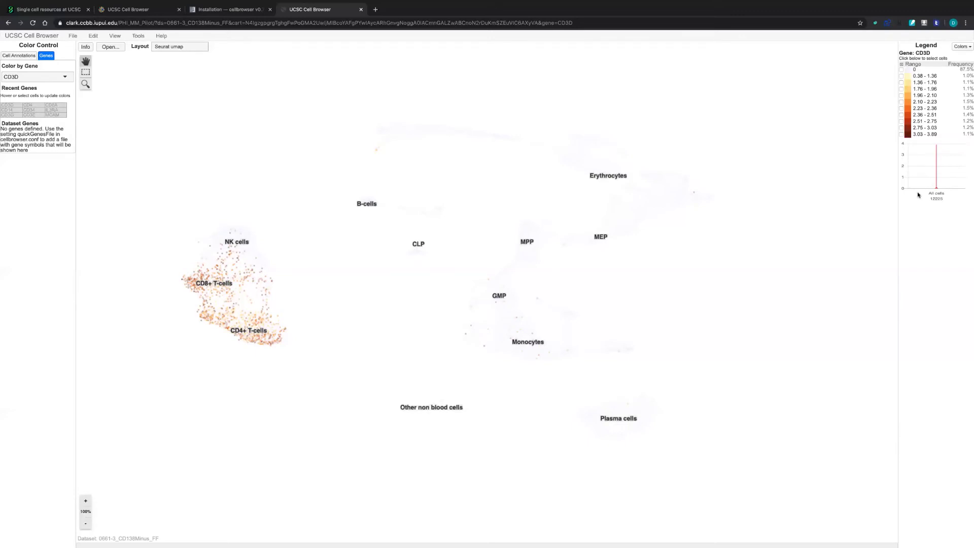
Step: Select the cells in the six CD3D expression ranges from 2.10 to 3.89 and compare them with the others in the violin plot
left_click(902, 138)
left_click(901, 102)
left_click(902, 108)
left_click(902, 115)
left_click(902, 121)
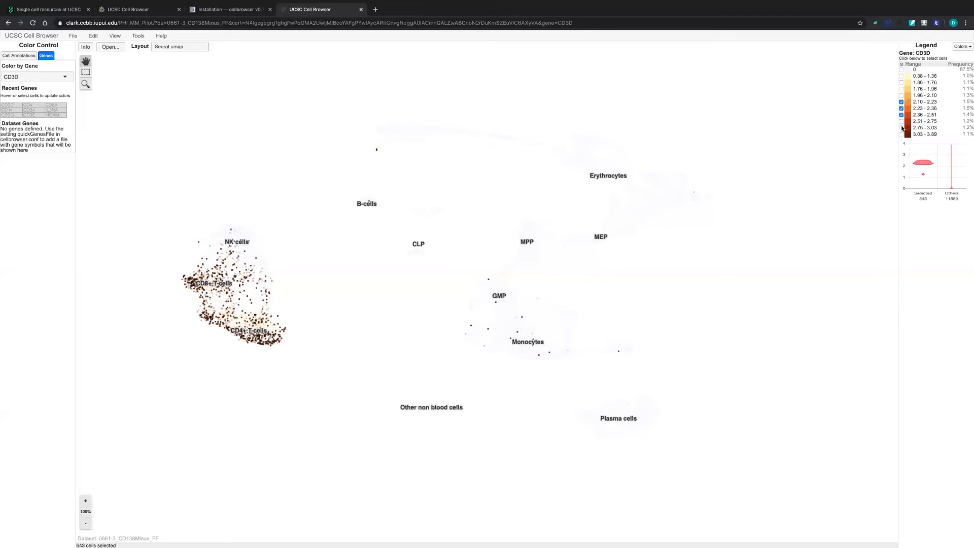
left_click(901, 127)
left_click(902, 134)
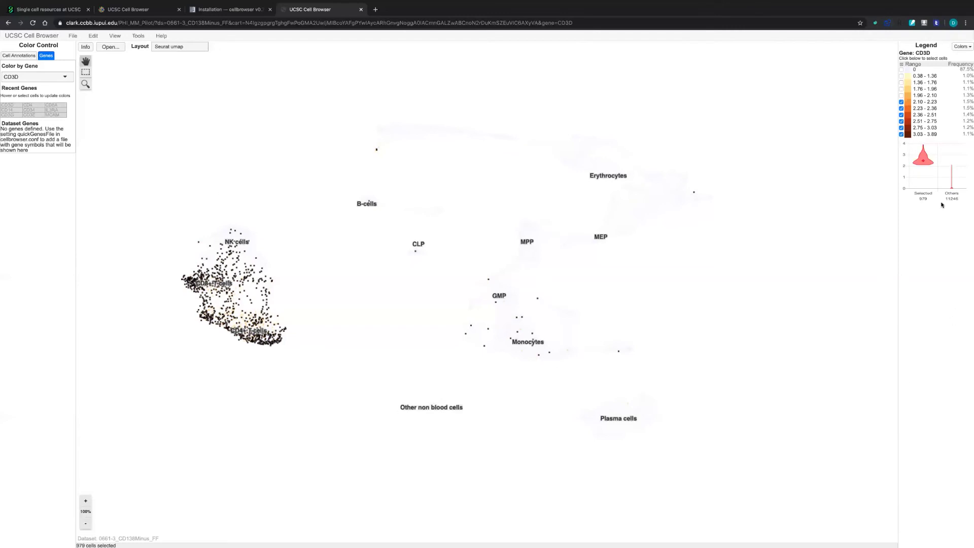
mouse_move(922, 148)
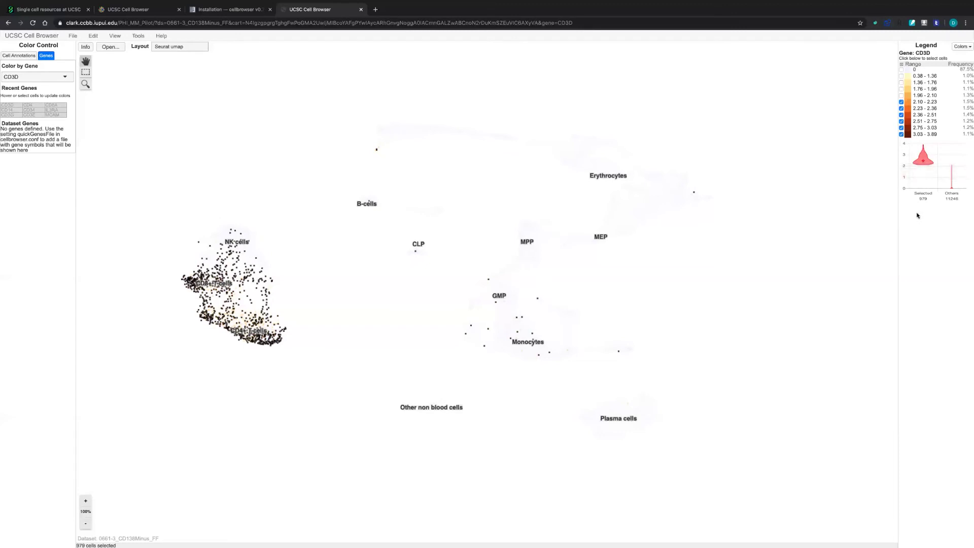
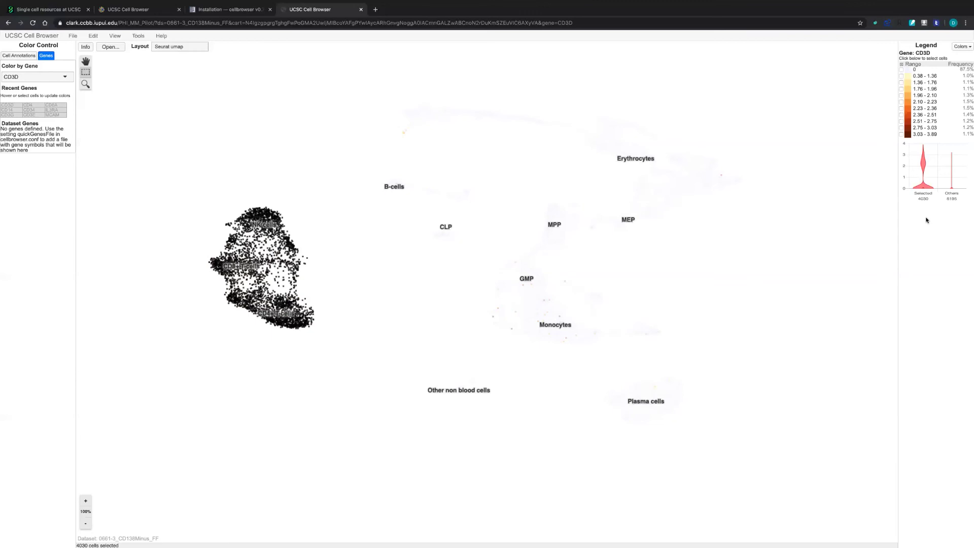
Step: Split the screen into two plots and color the second plot by the gene CD8A
left_click(115, 36)
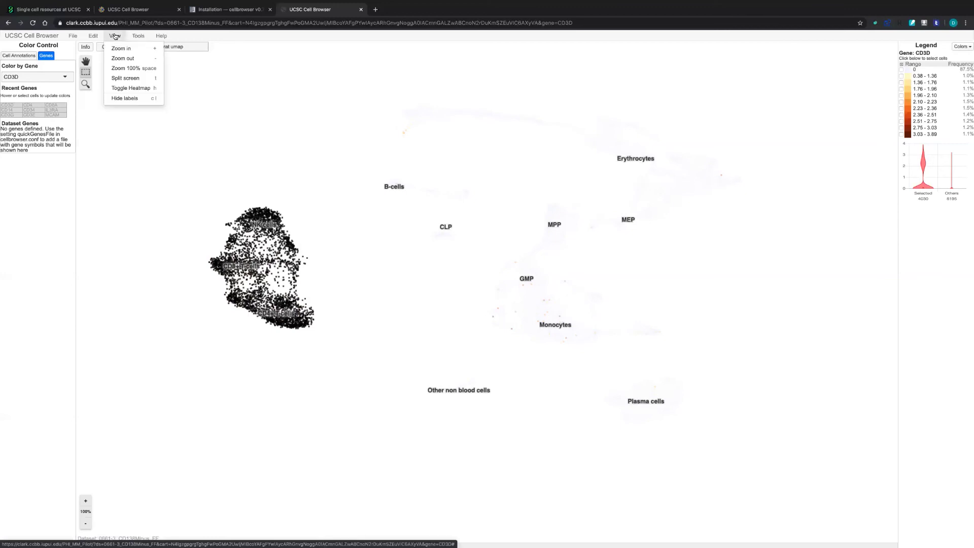
left_click(130, 79)
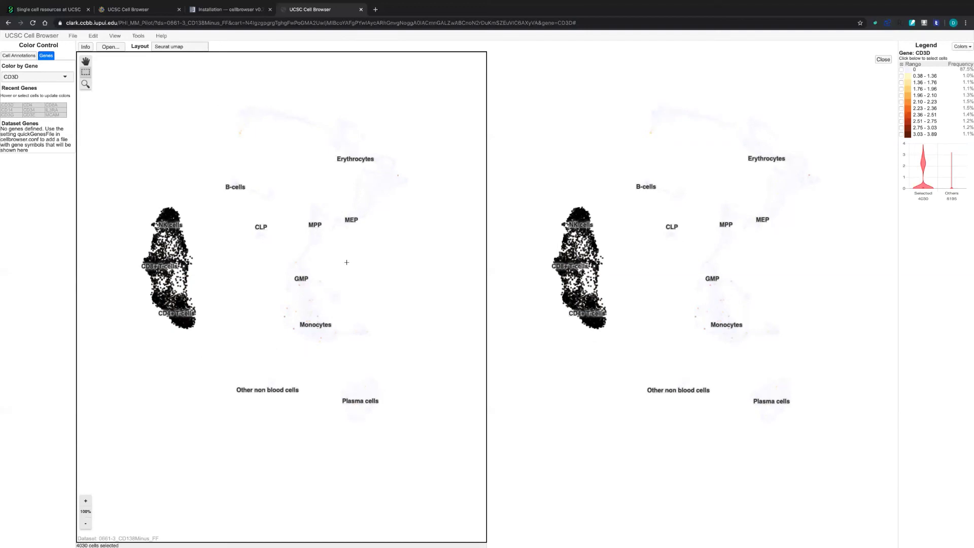
left_click(551, 171)
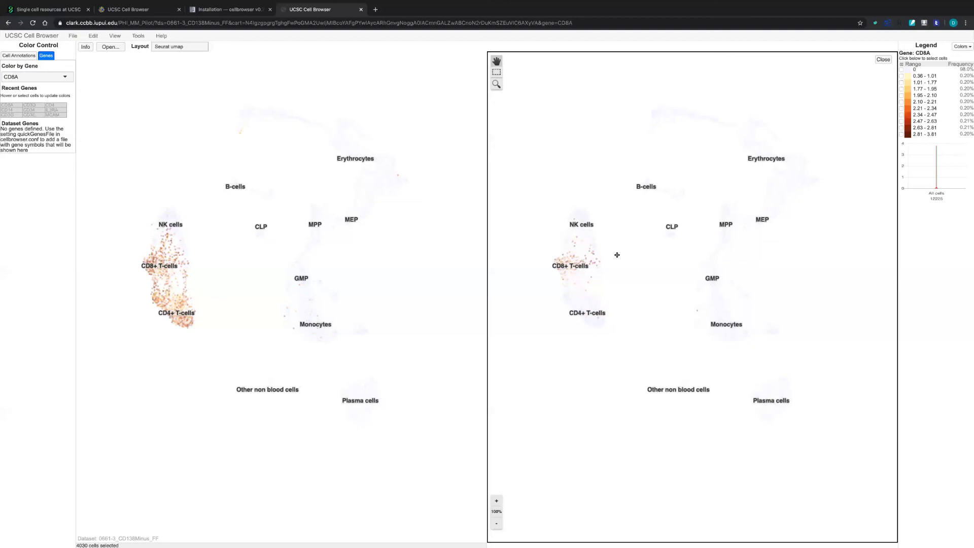
Step: Select the cells in the six CD8A expression ranges from 2.10 to 3.81, examine the violin plot, and clear the selection
left_click(901, 102)
left_click(901, 108)
left_click(901, 114)
left_click(902, 121)
left_click(901, 127)
left_click(901, 134)
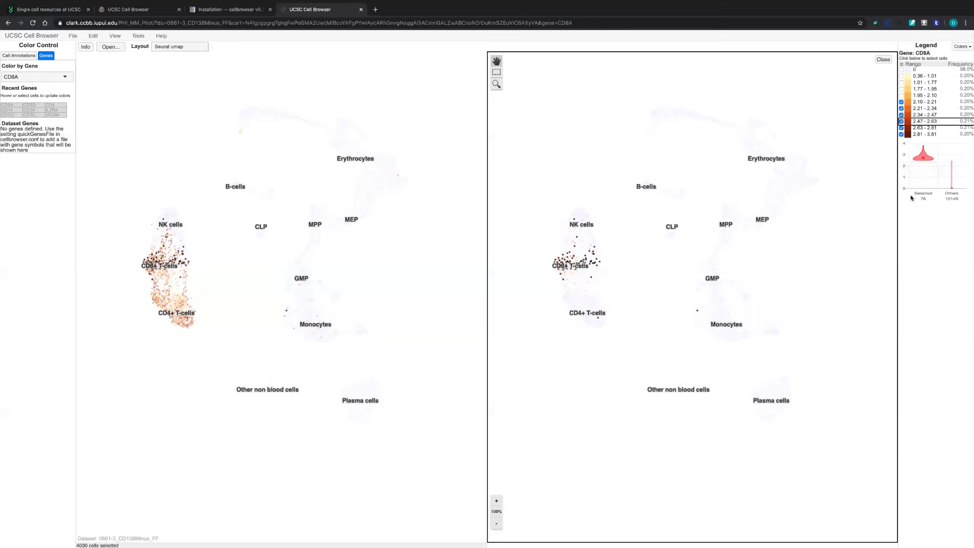
key("n")
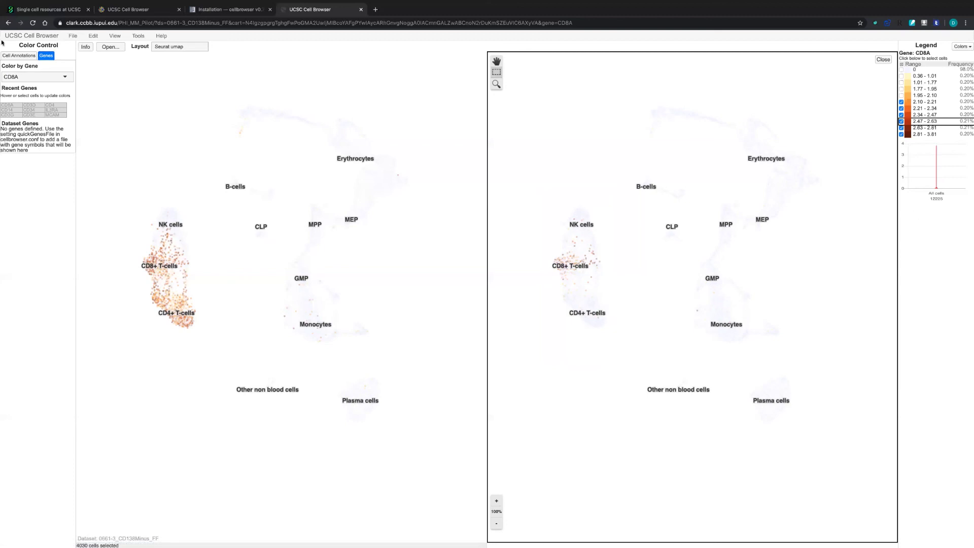
Step: Show the options for opening a dataset and downloading the current image
left_click(74, 37)
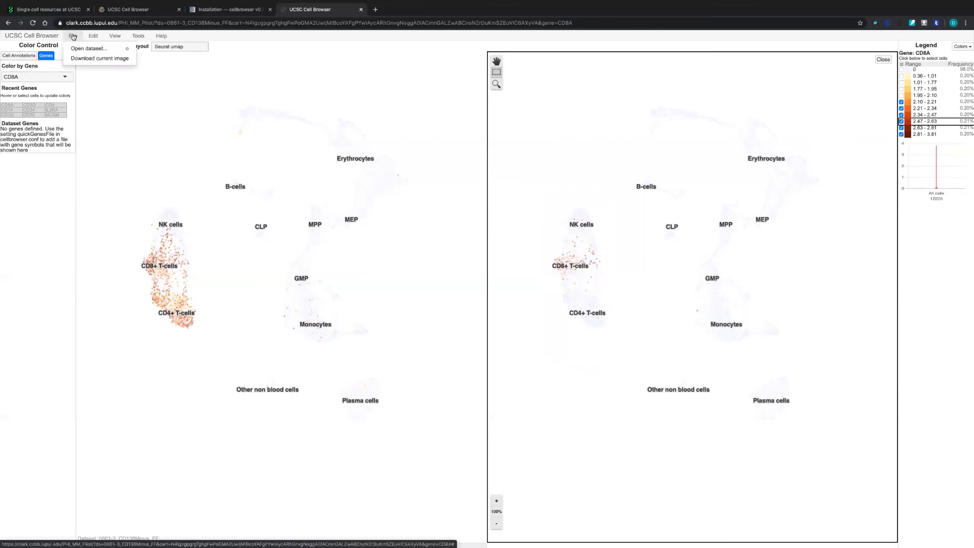